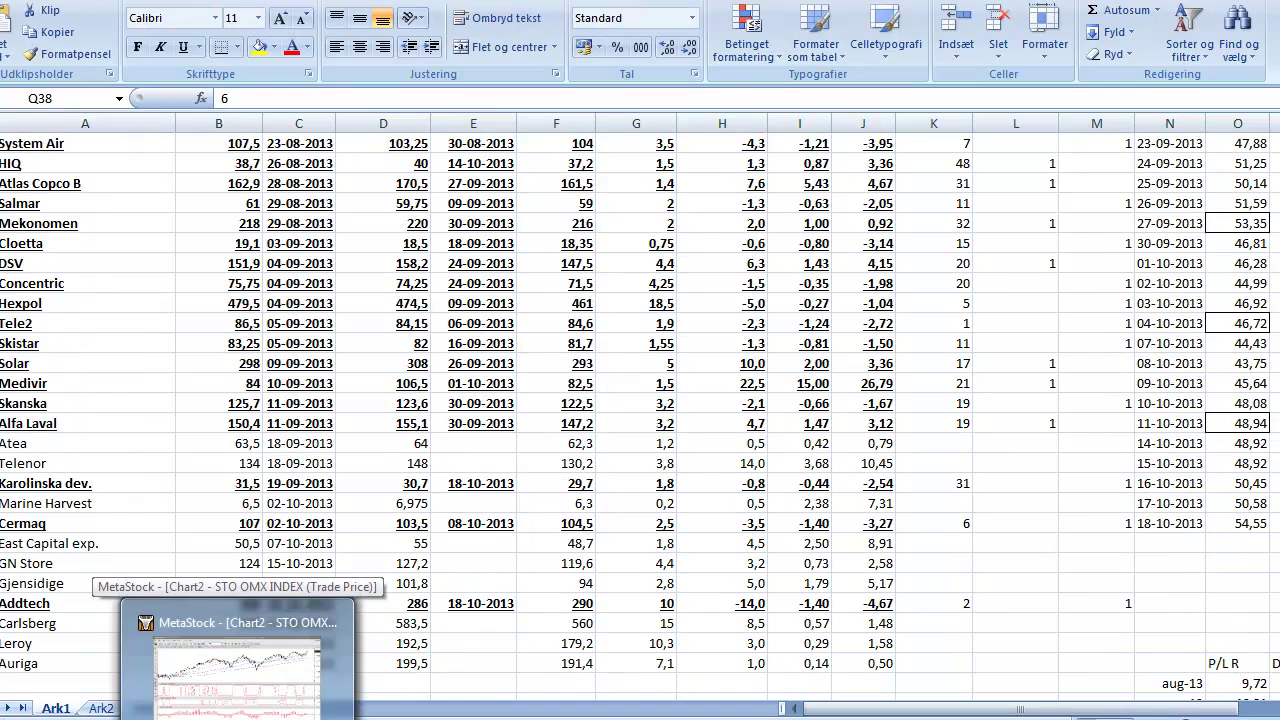
# Switch to MetaStock and examine the Telenor chart's 30/130RSI signal and moving averages, checking them against the Telenor row in the Excel trade list
pyautogui.click(237, 665)
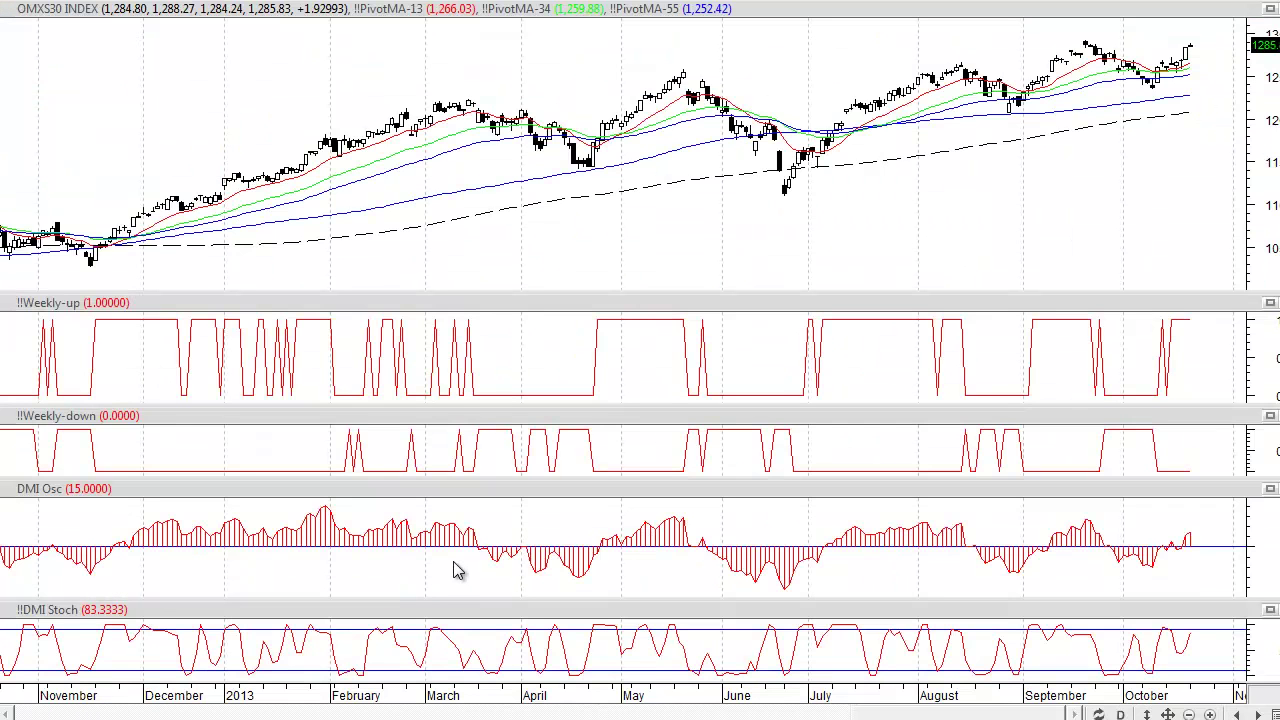
pyautogui.hotkey('ctrl', 'Tab')
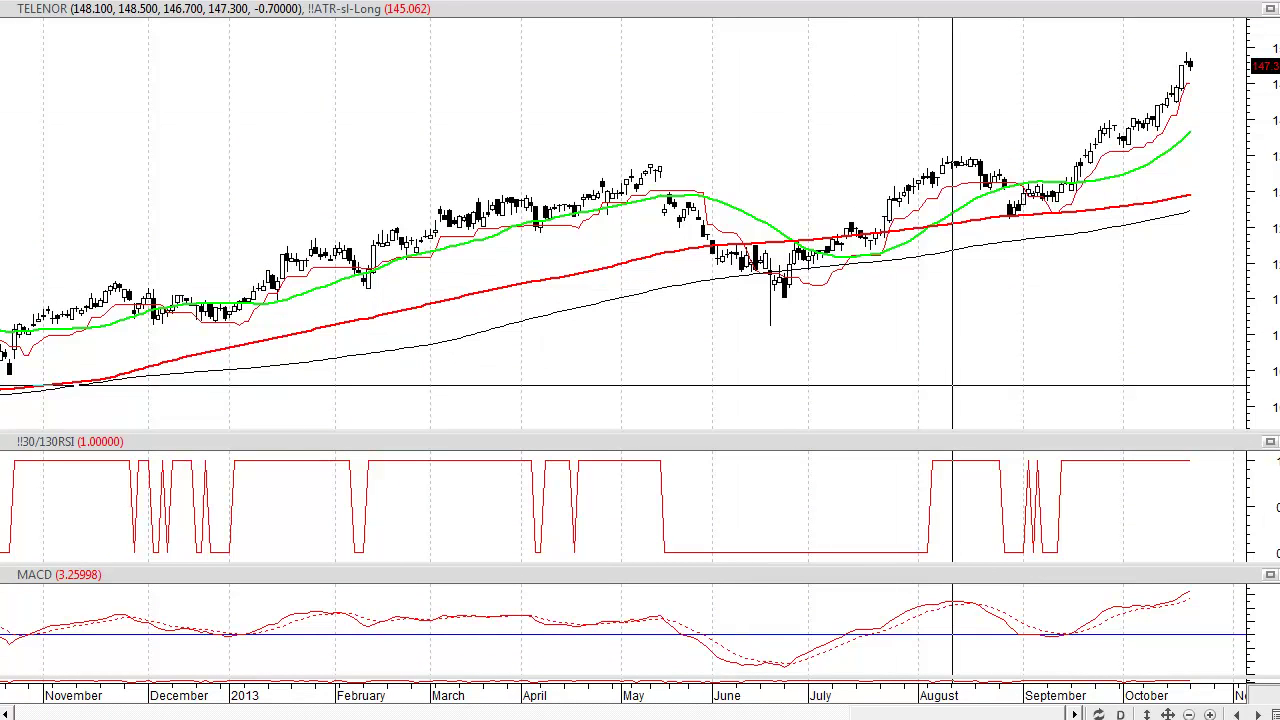
pyautogui.click(1059, 505)
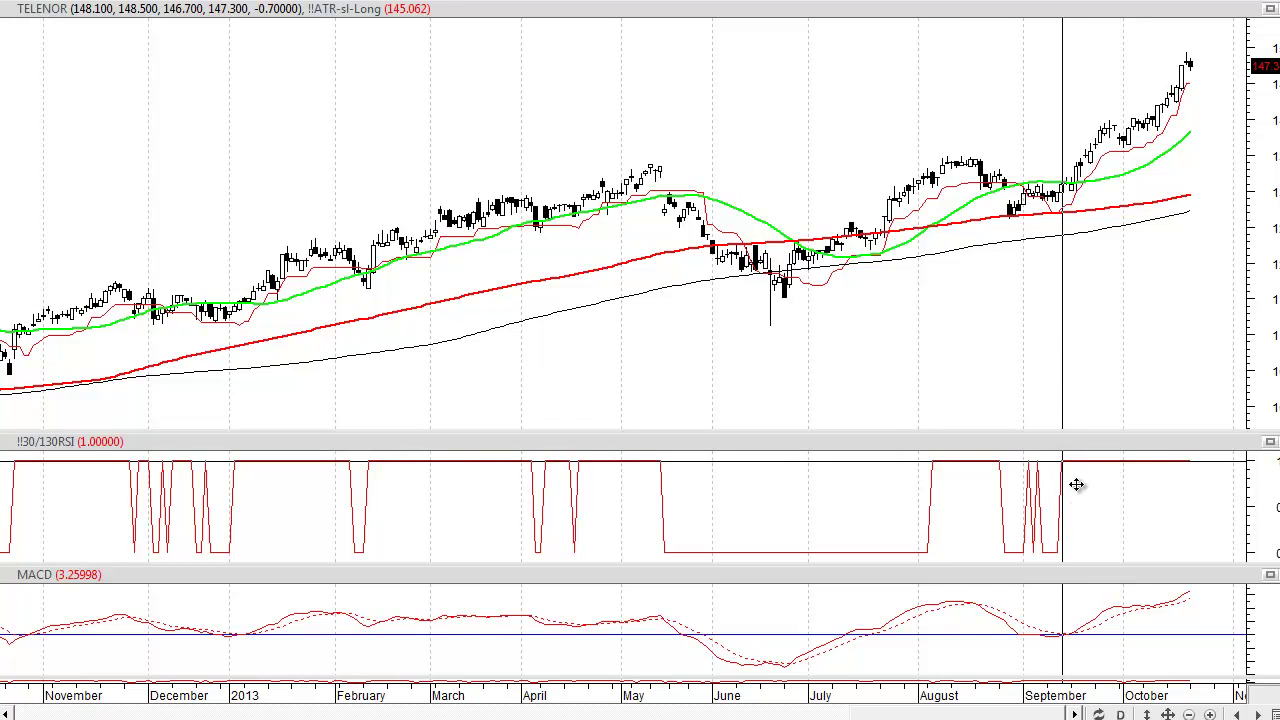
pyautogui.moveTo(1075, 483)
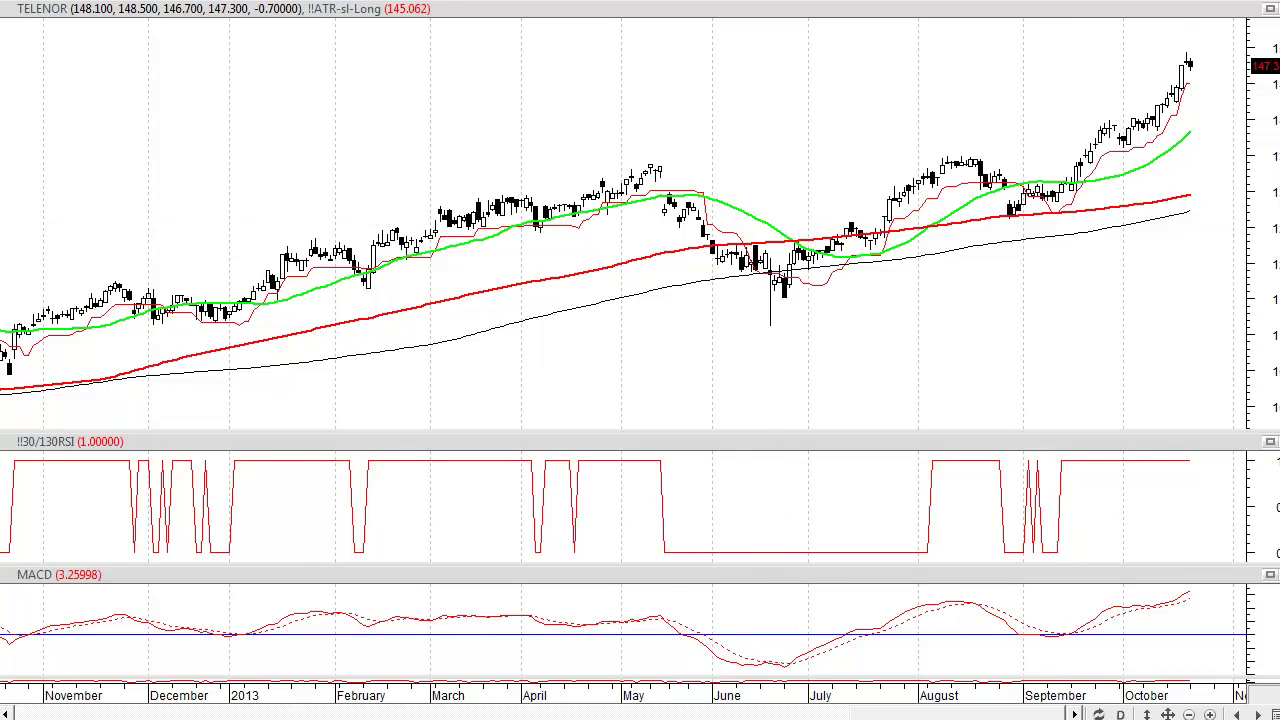
pyautogui.hotkey('alt', 'Tab')
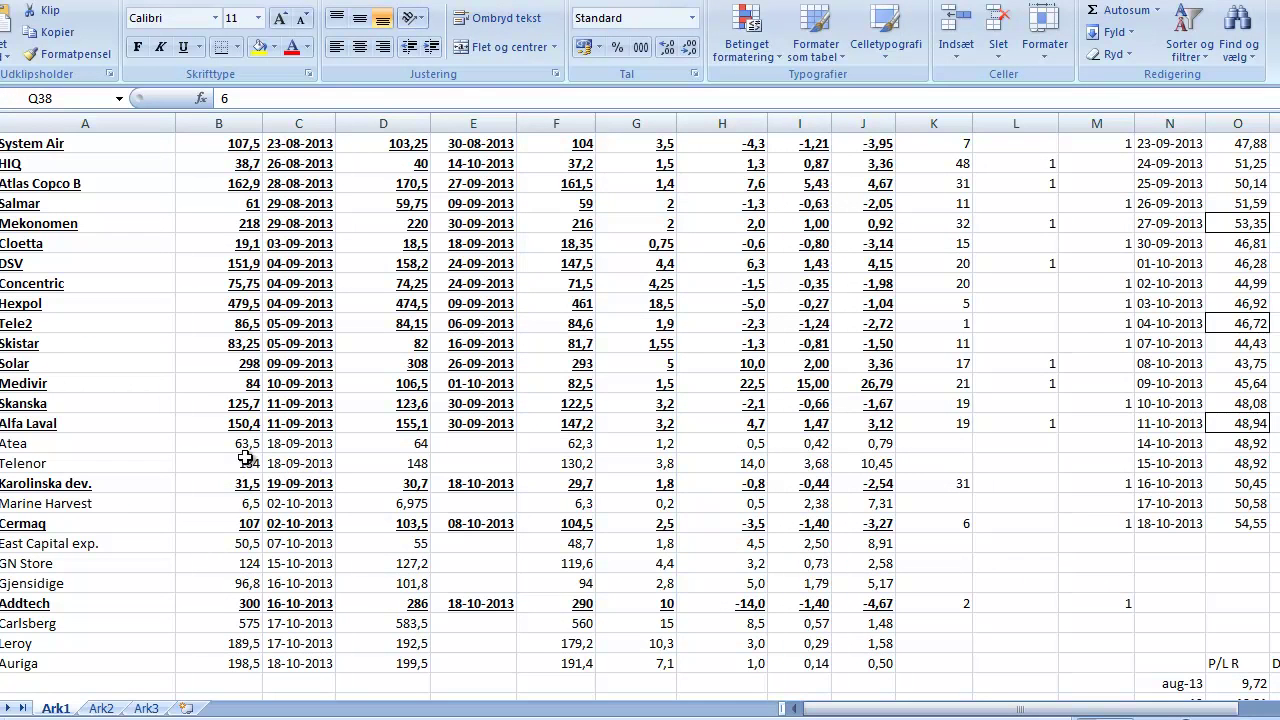
pyautogui.hotkey('alt', 'Tab')
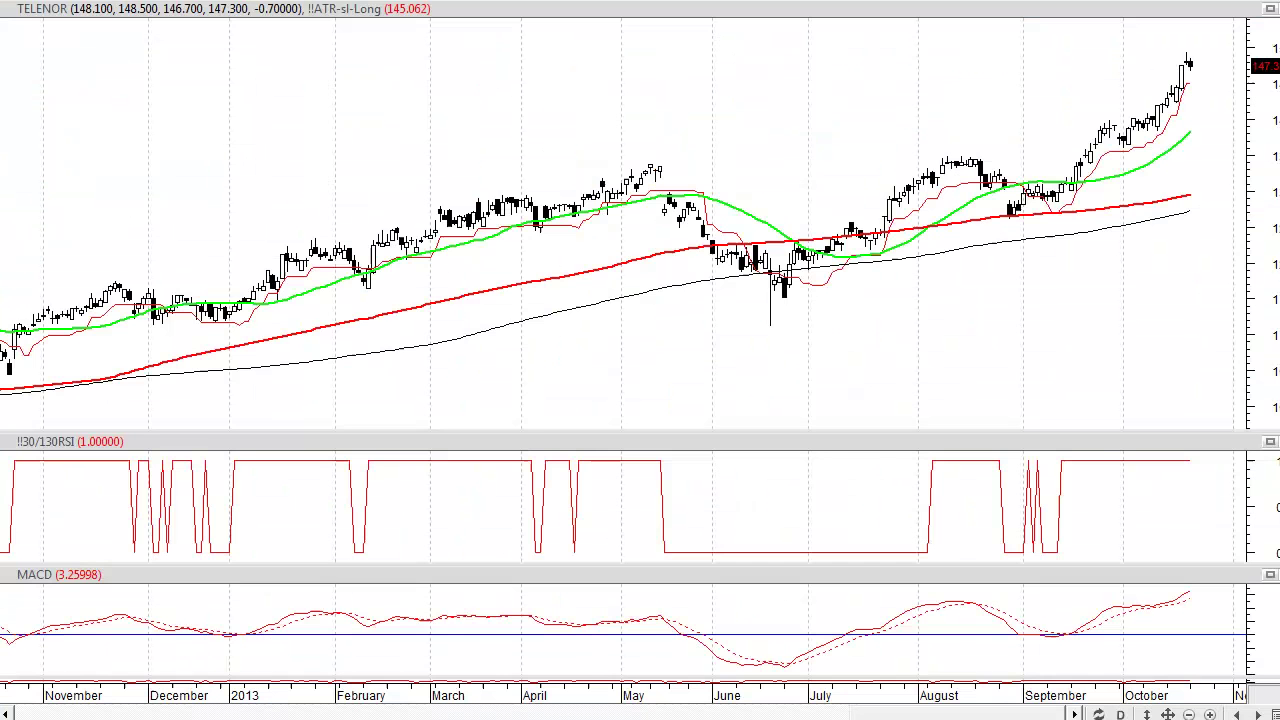
pyautogui.moveTo(1083, 208)
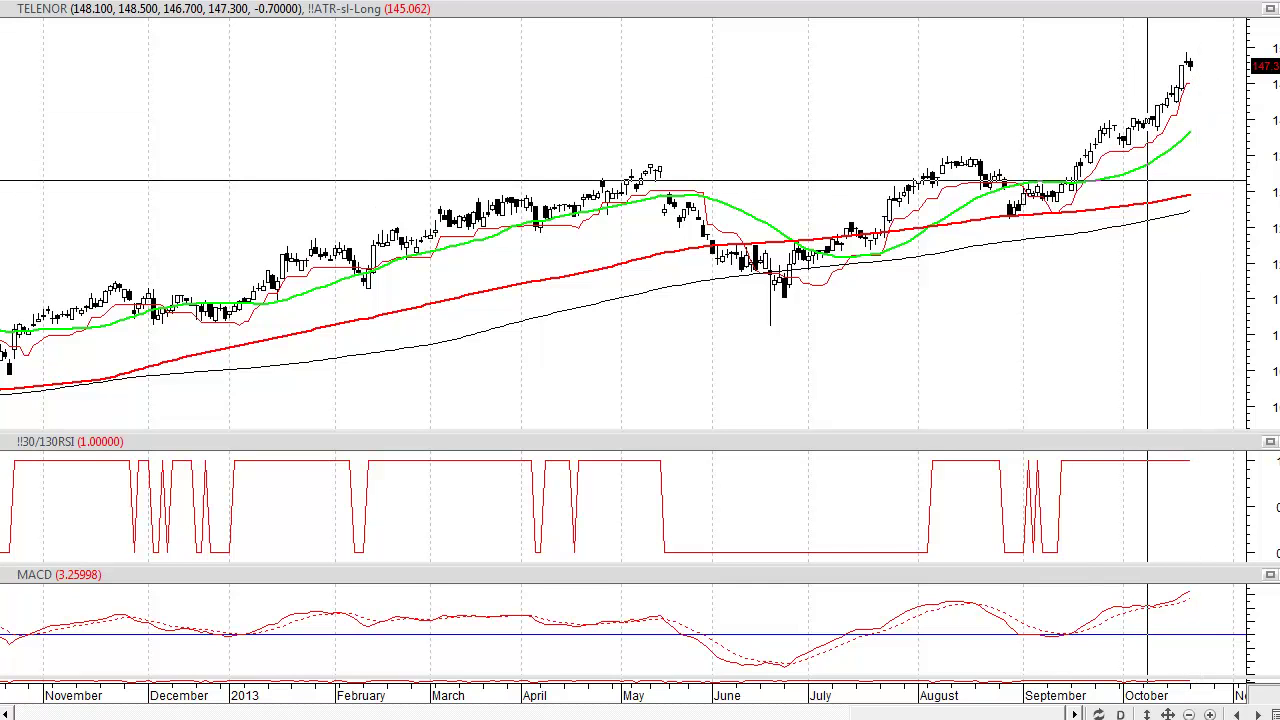
# Review the charts of Marine Harvest, Leroy Seafood, GN Store Nord, Gjensidige, East Capital, Carlsberg B, Auriga, Atea and the OMXC 20 CAP index in turn
pyautogui.press('pagedown')
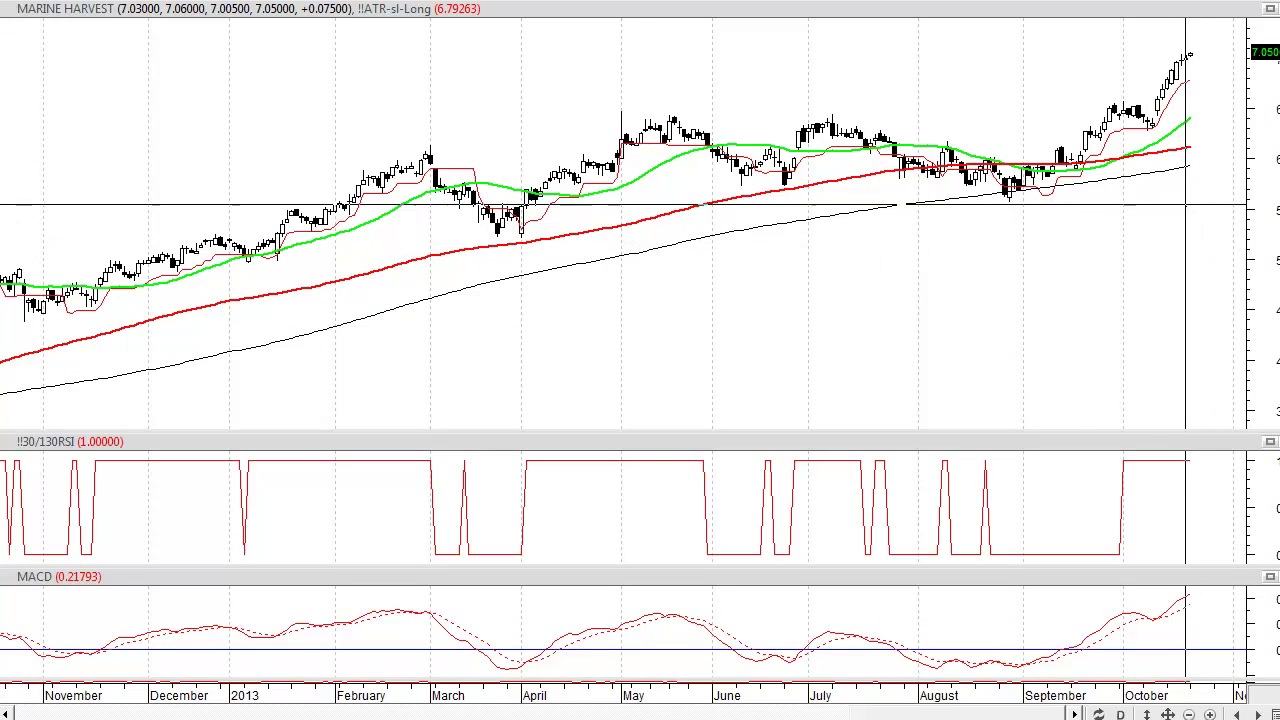
pyautogui.press('pagedown')
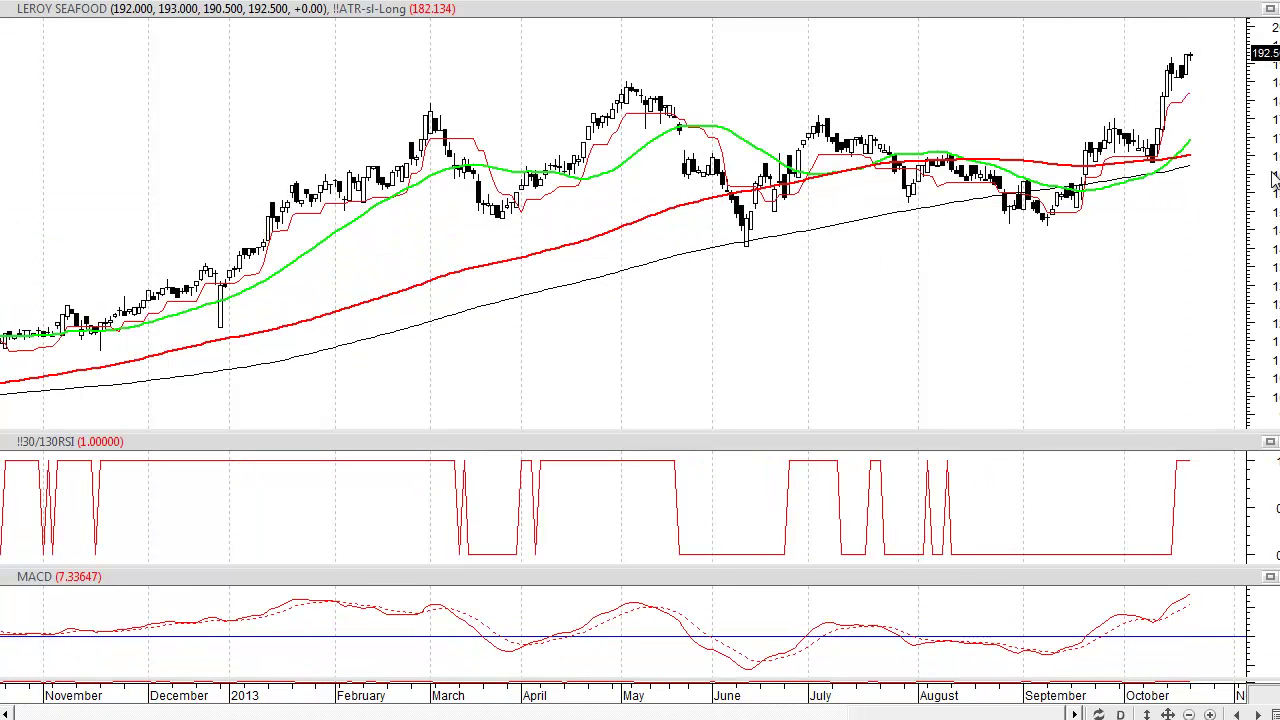
pyautogui.press('pagedown')
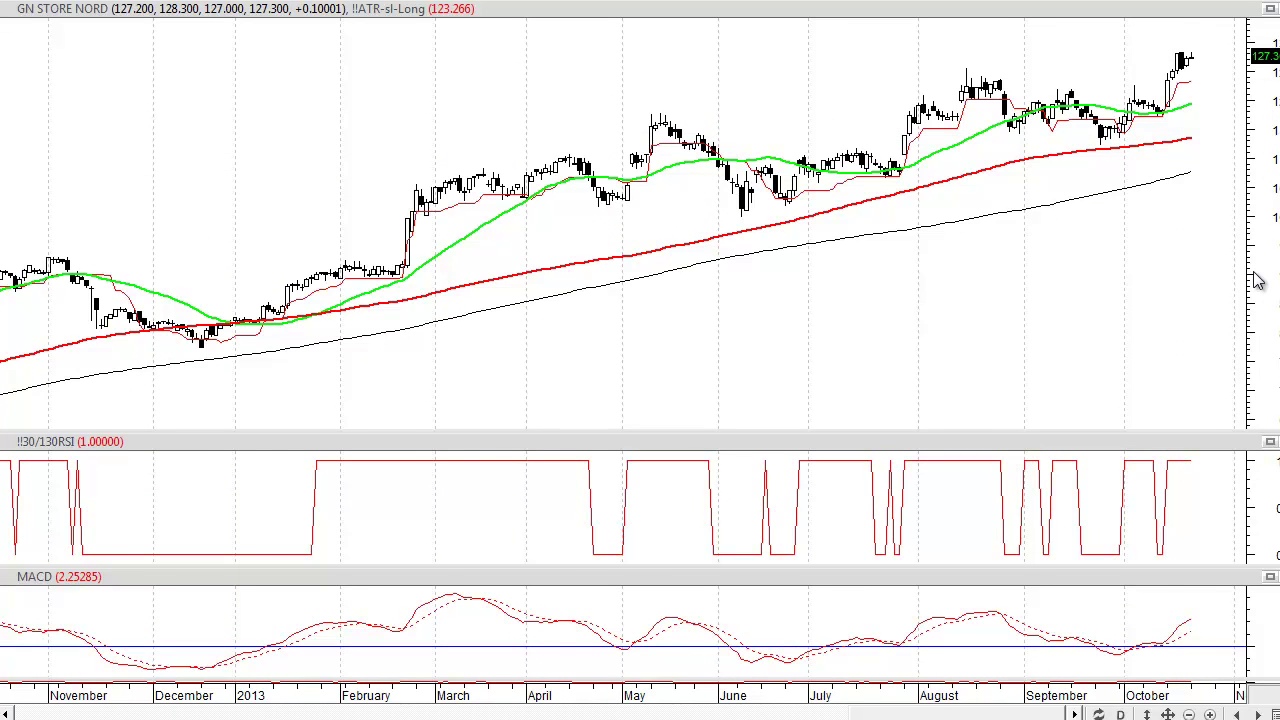
pyautogui.press('pagedown')
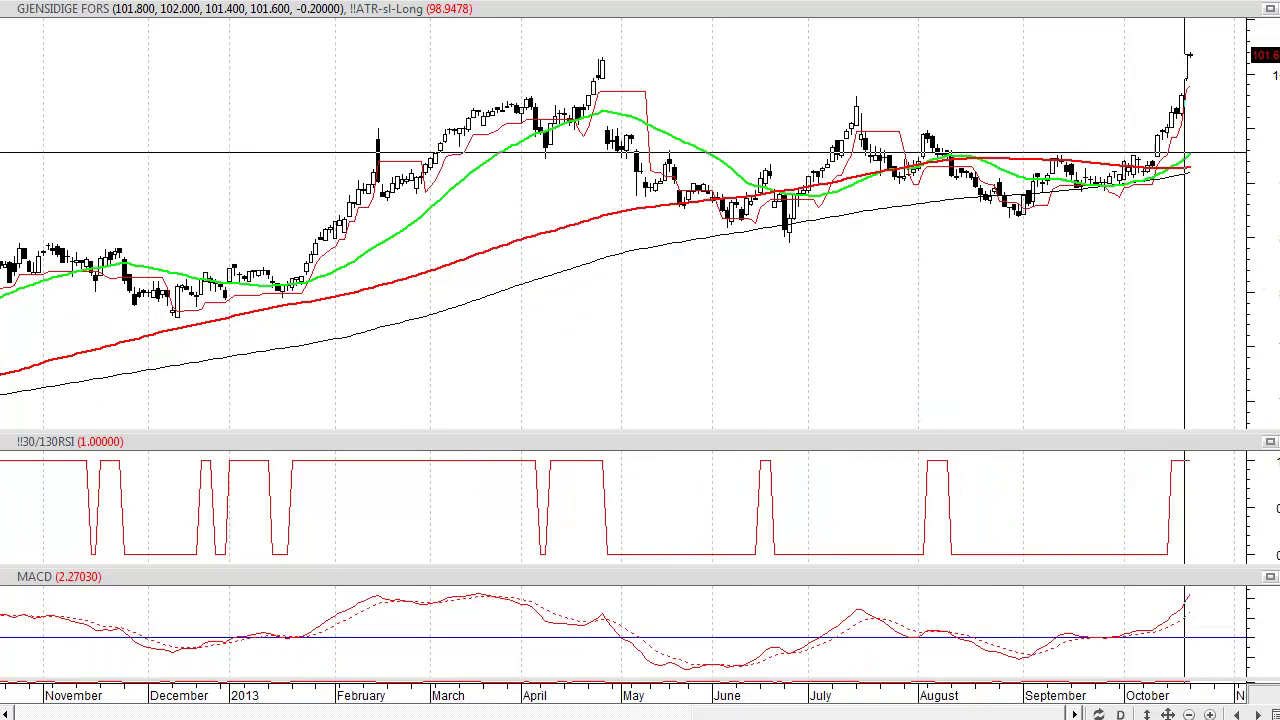
pyautogui.press('pagedown')
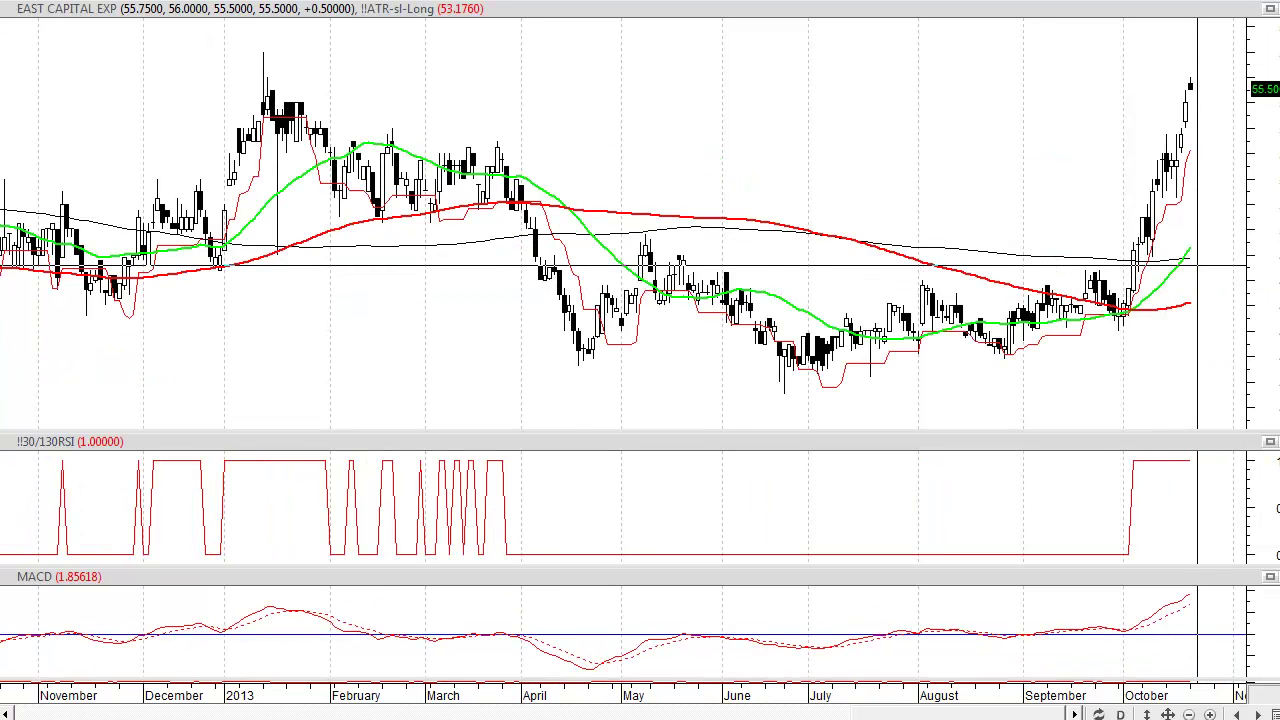
pyautogui.press('pagedown')
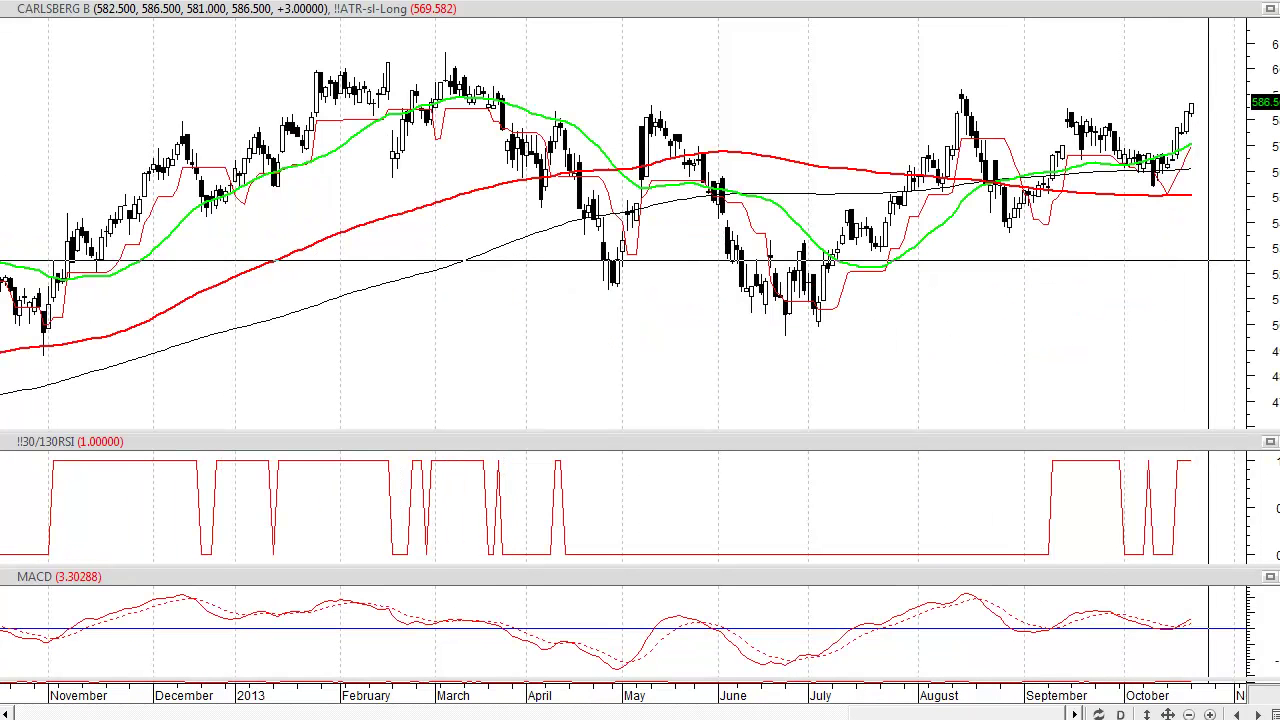
pyautogui.press('pagedown')
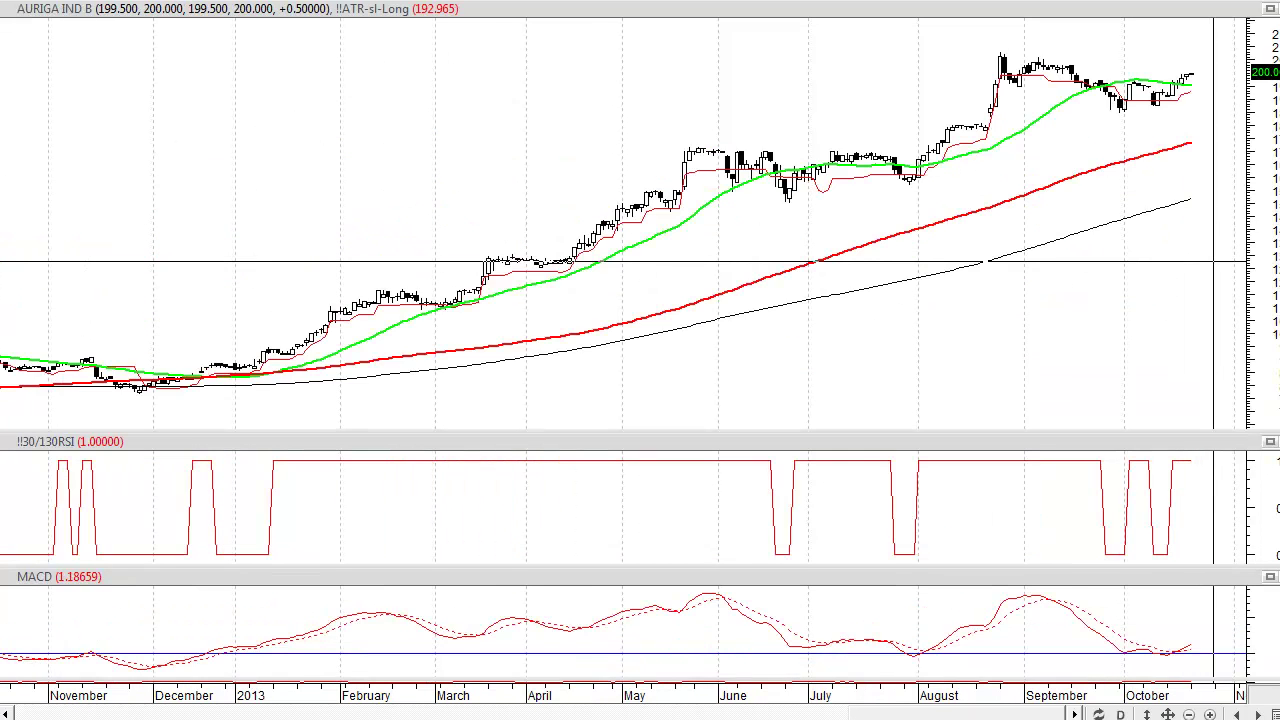
pyautogui.press('pagedown')
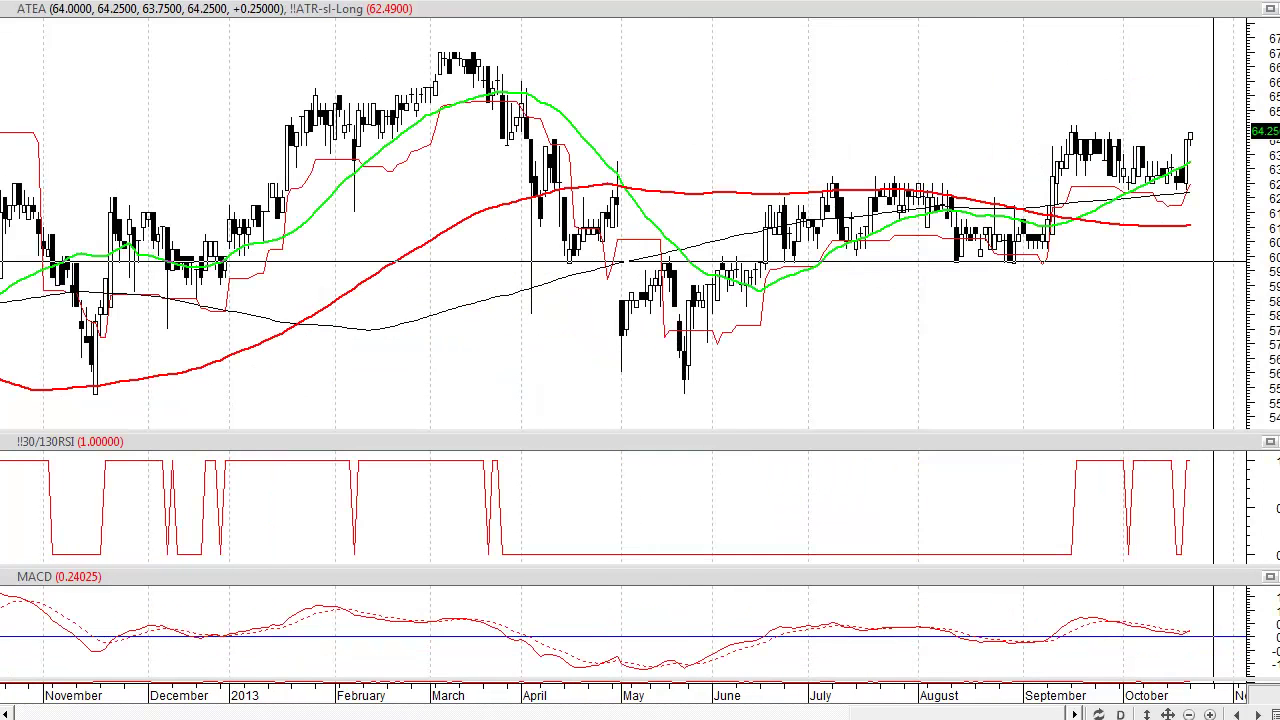
pyautogui.press('pagedown')
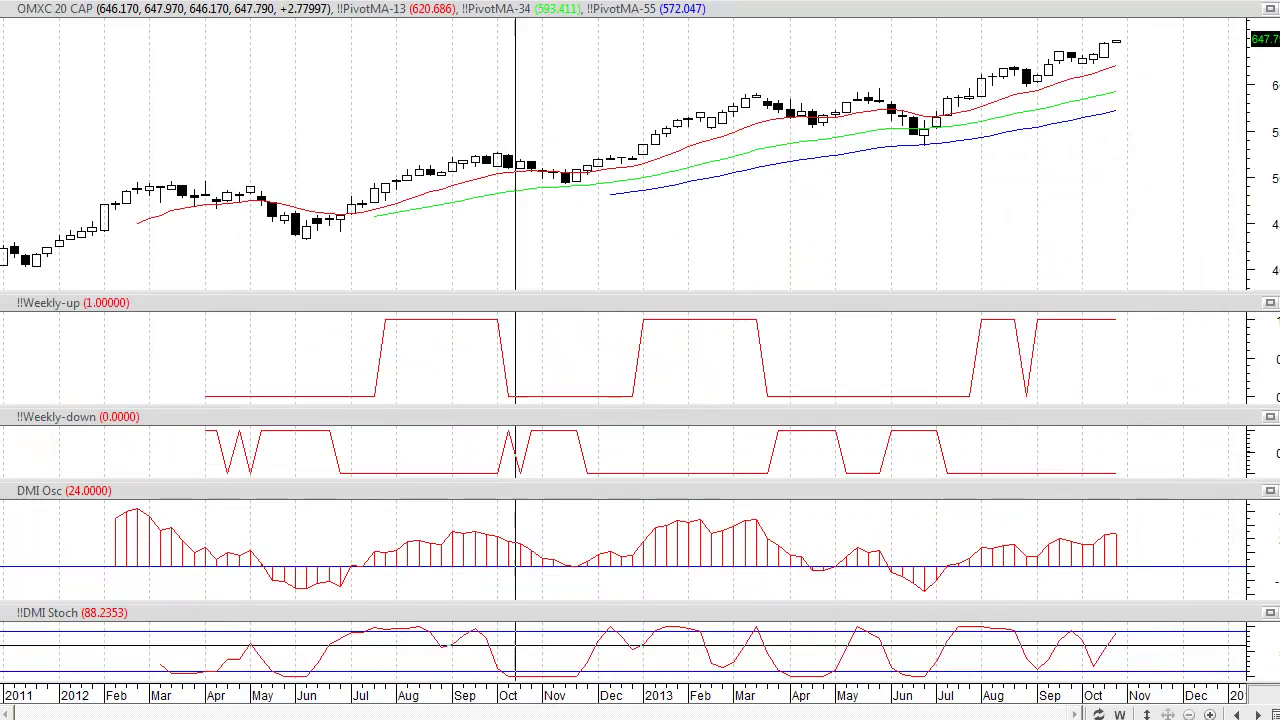
# Switch to the Excel trade sheet and add a border around the 18-10-2013 result in cell O41
pyautogui.hotkey('alt', 'Tab')
pyautogui.moveTo(970, 712); pyautogui.dragTo(1032, 712)
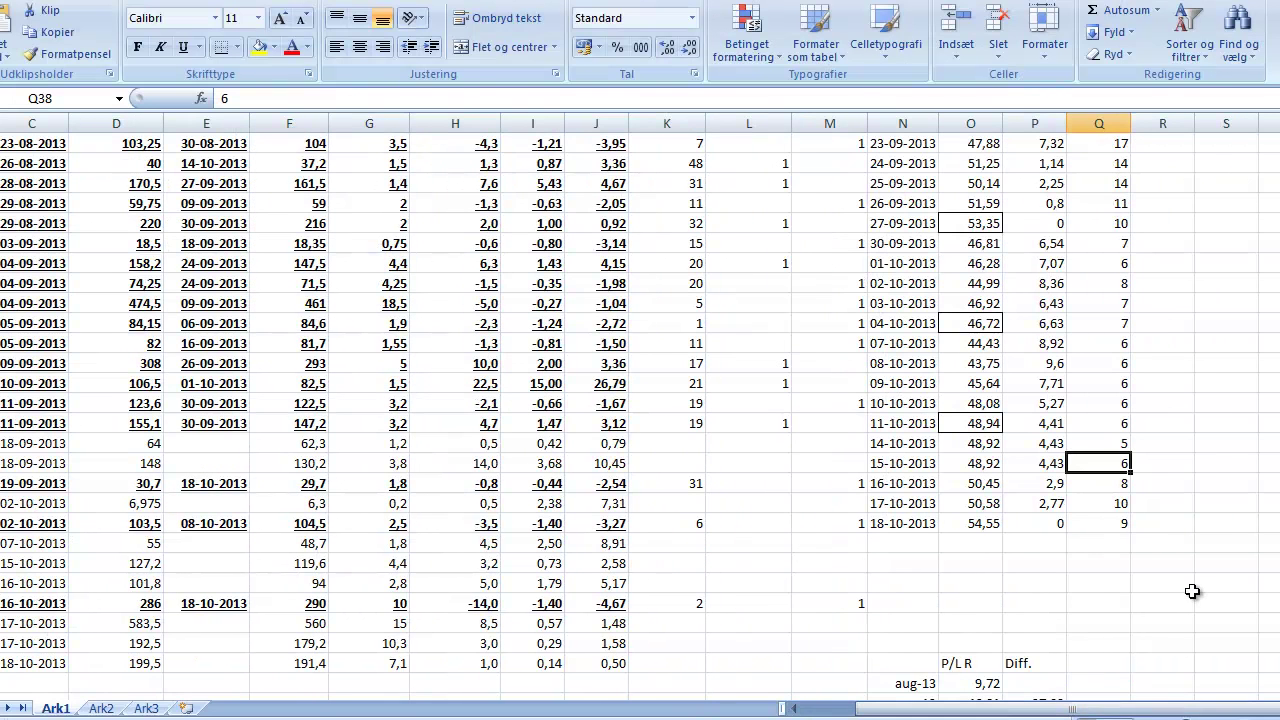
pyautogui.click(988, 522)
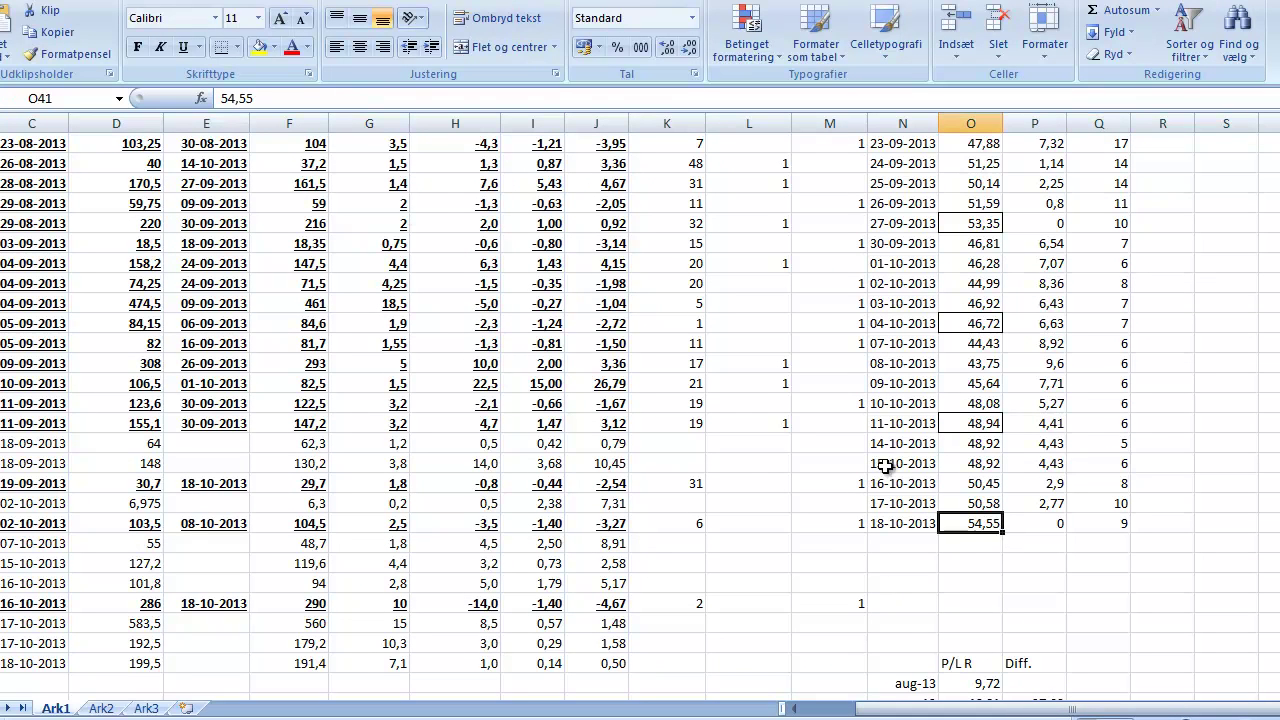
pyautogui.click(238, 50)
pyautogui.click(272, 228)
pyautogui.click(985, 583)
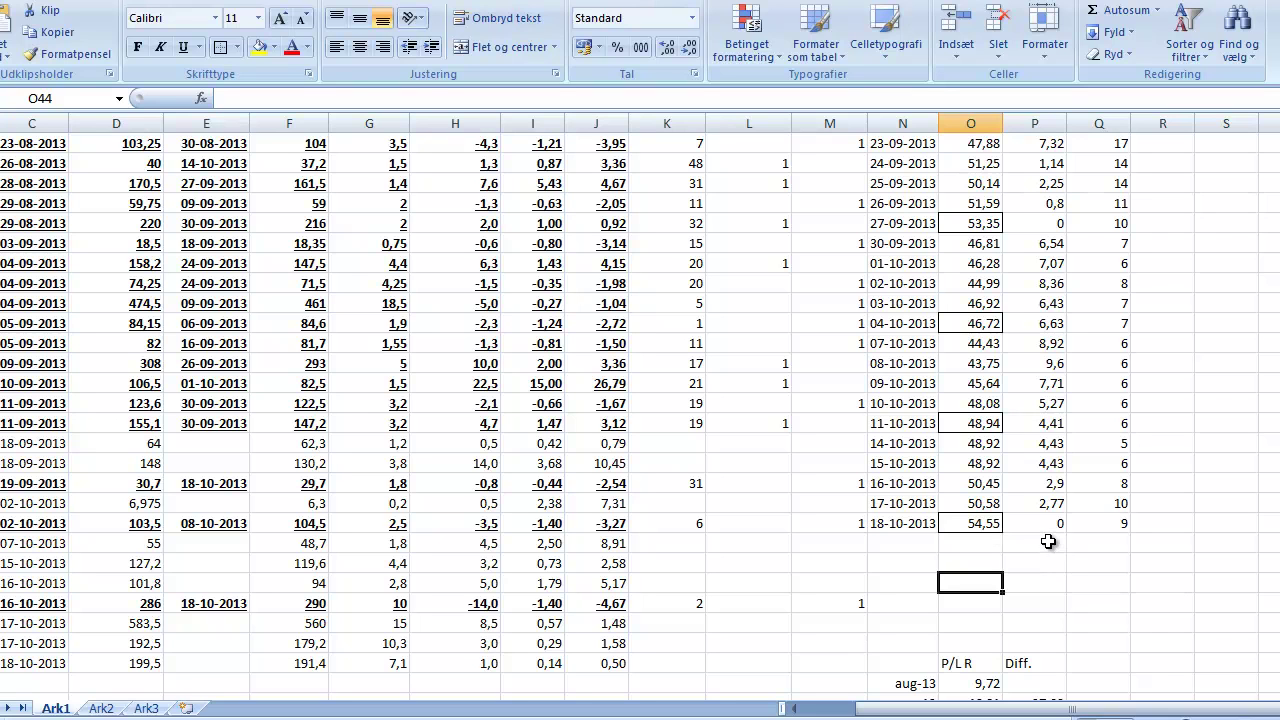
# Examine the 27-09-2013 result, the closed-trades total and the profit/loss trade counts and percentages below the trade list
pyautogui.click(1000, 226)
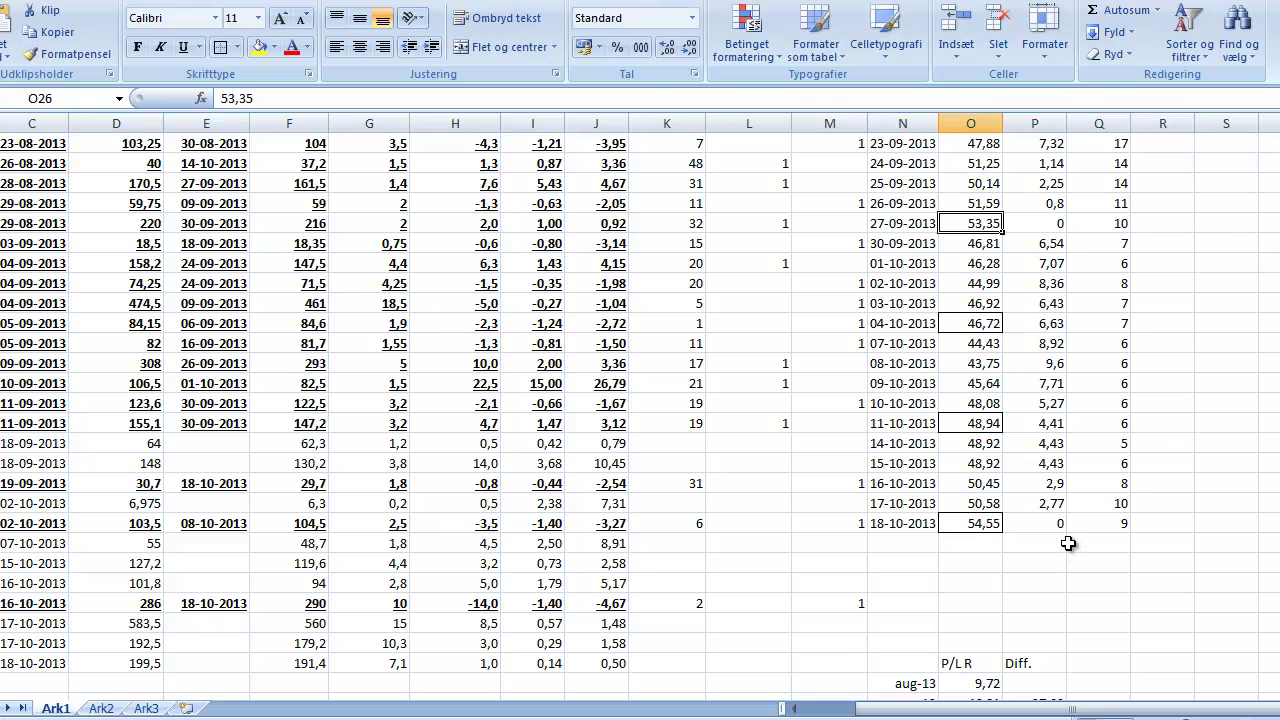
pyautogui.scroll(-2, 1068, 543)
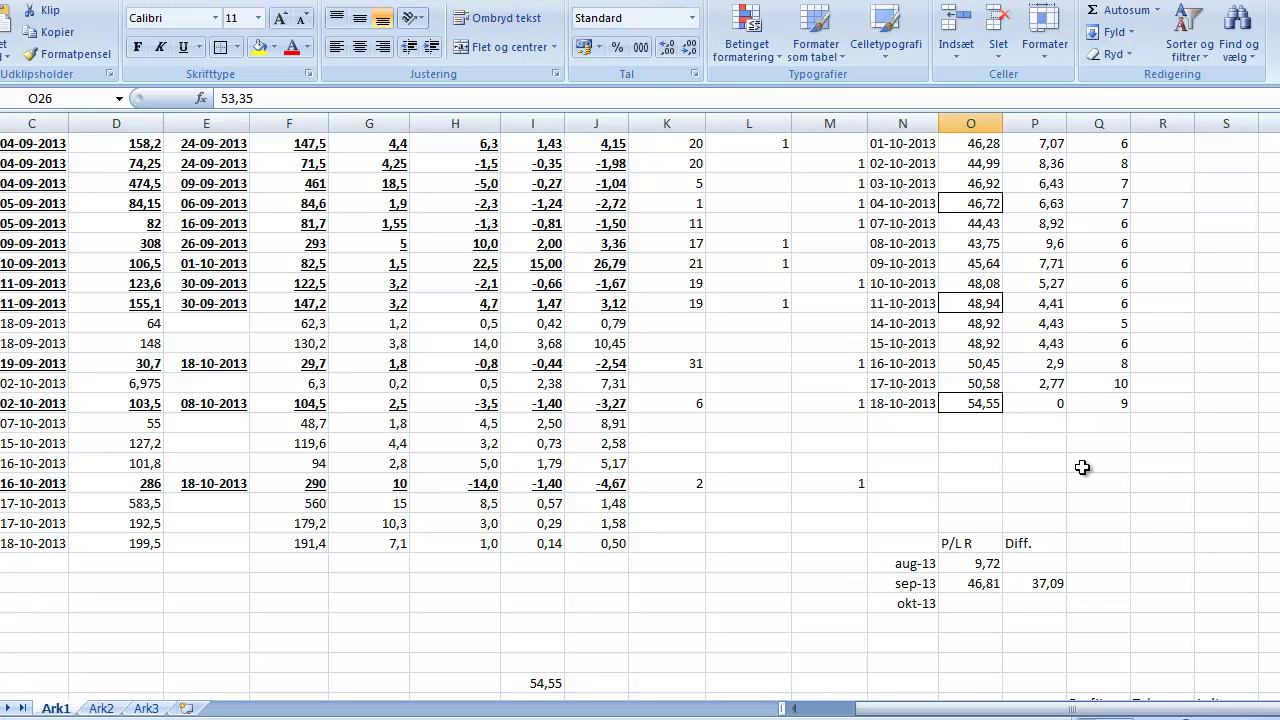
pyautogui.scroll(-3, 1082, 467)
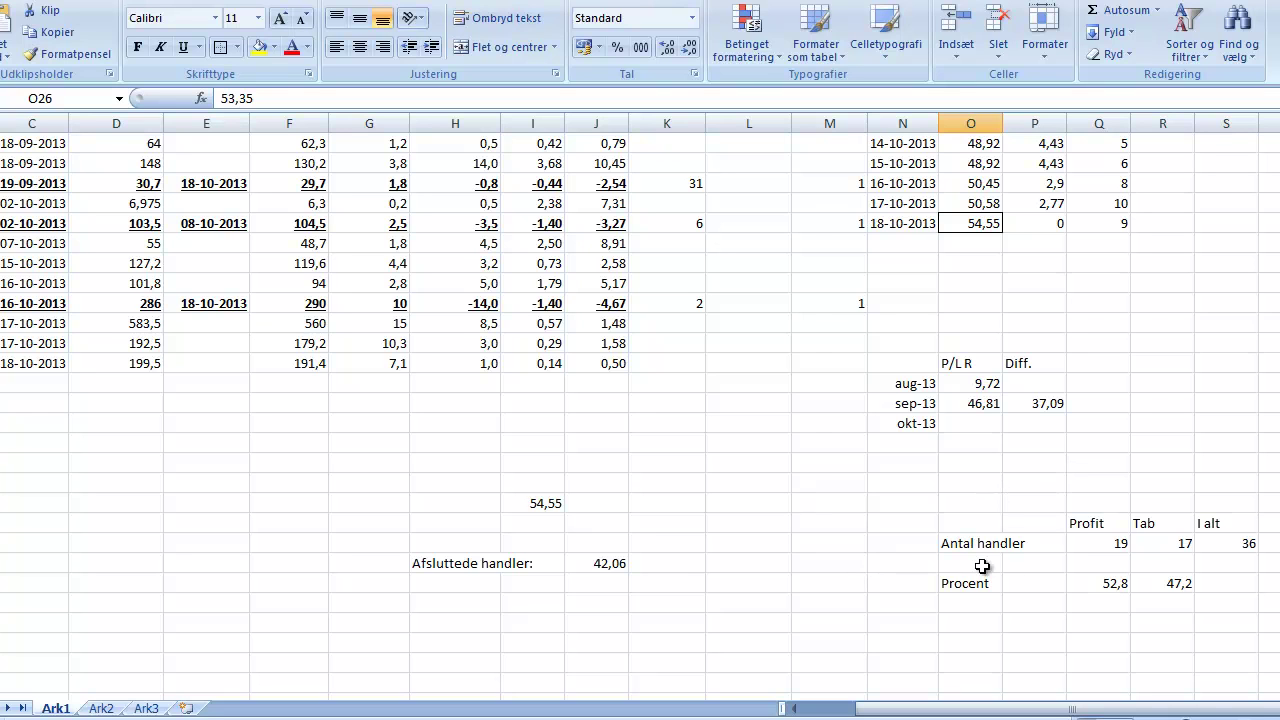
pyautogui.click(598, 563)
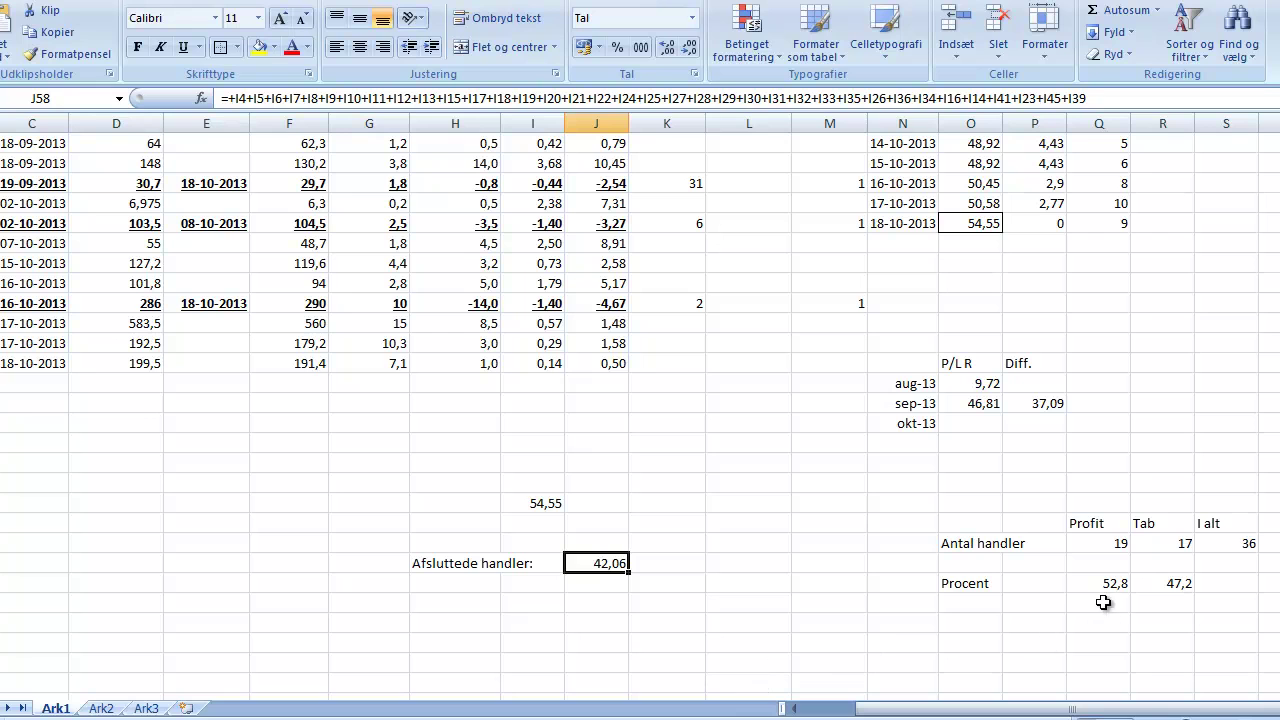
pyautogui.click(1216, 541)
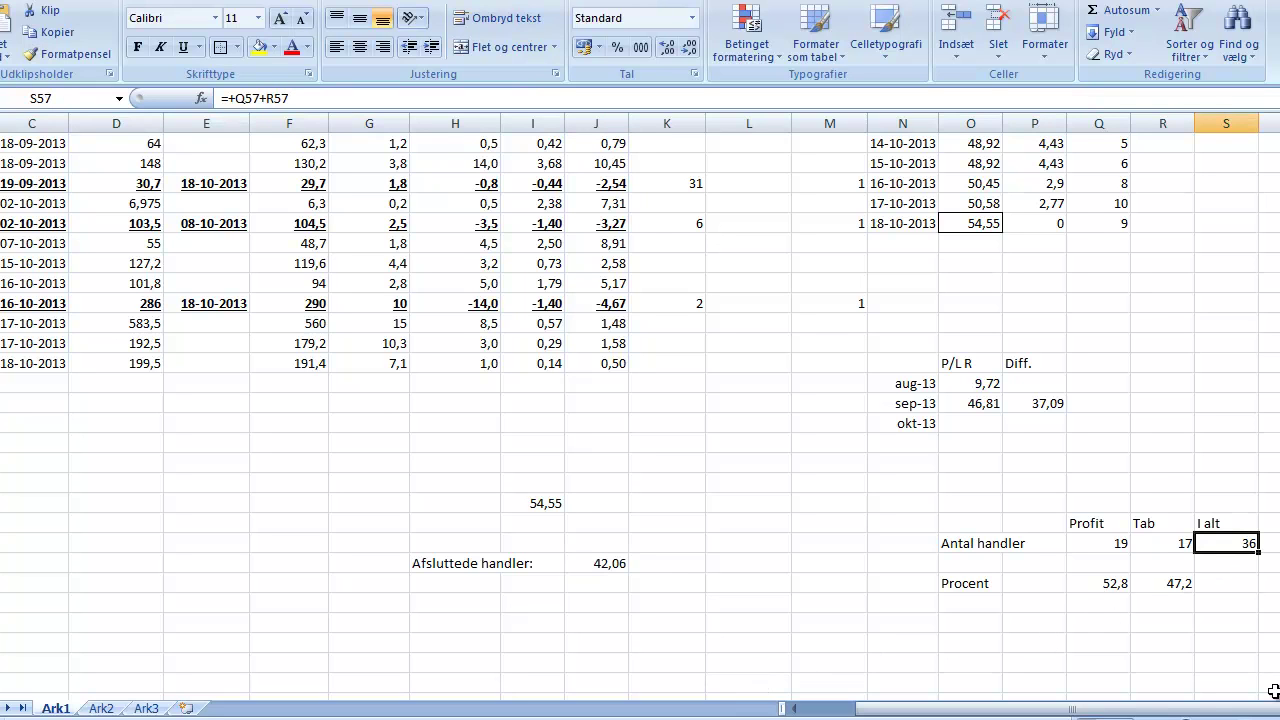
pyautogui.click(1116, 548)
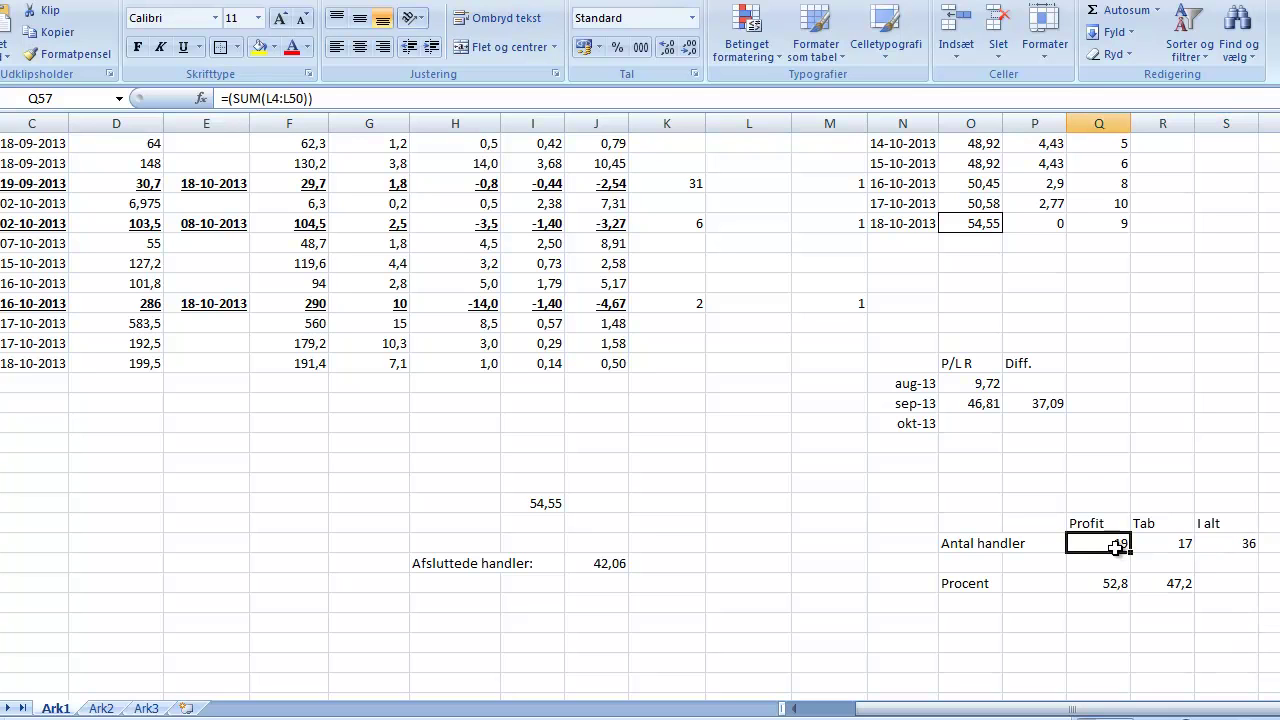
pyautogui.click(1110, 586)
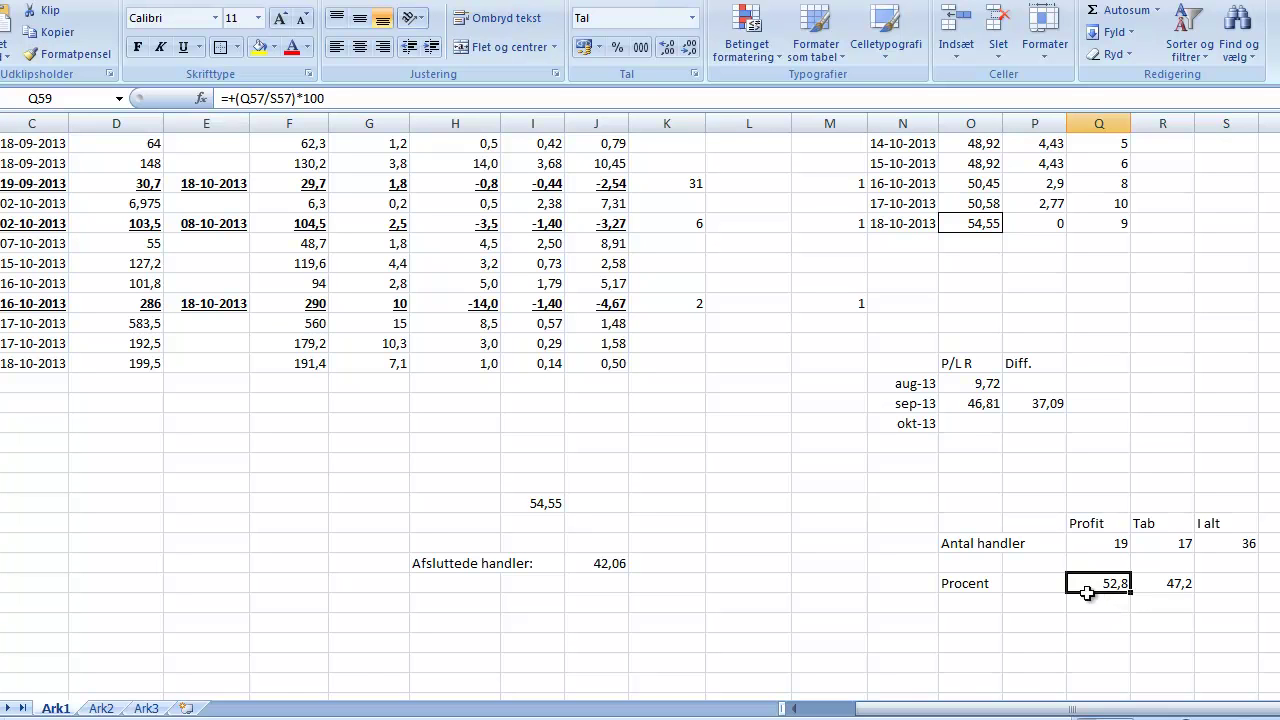
# Switch back to MetaStock and inspect the Telenor chart's latest bar, followed by the Marine Harvest chart
pyautogui.click(632, 719)
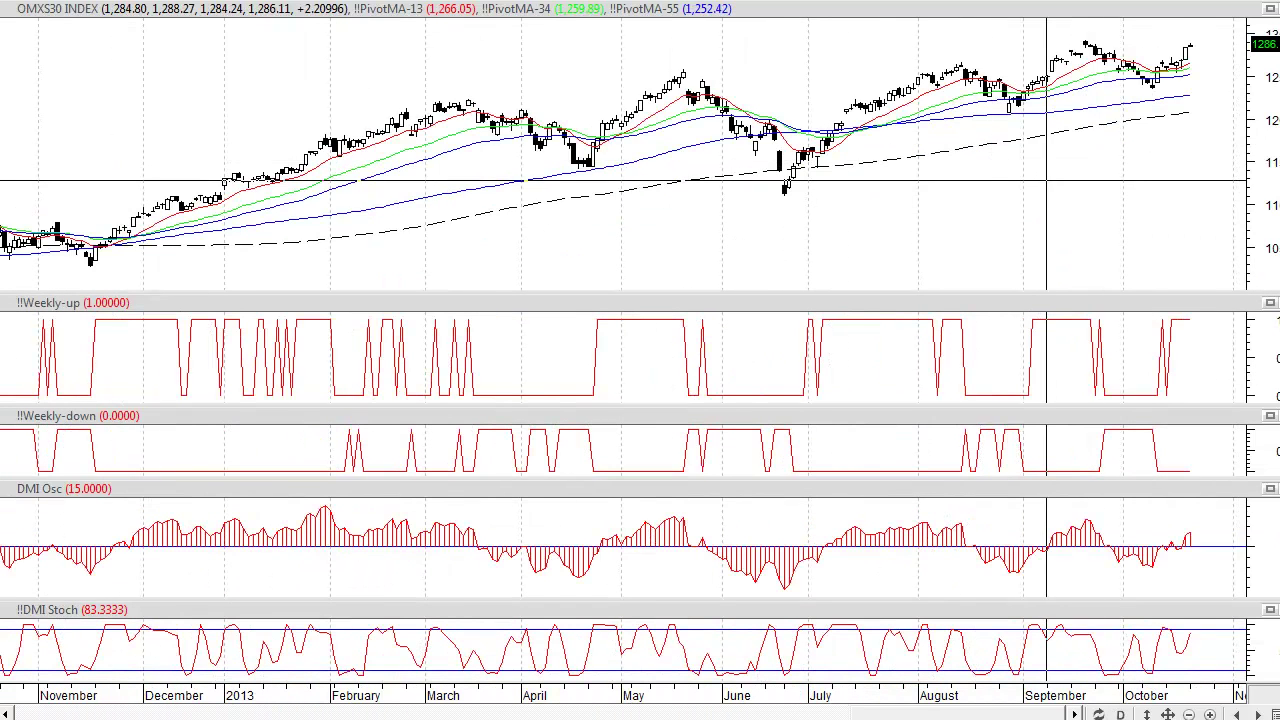
pyautogui.press('pagedown')
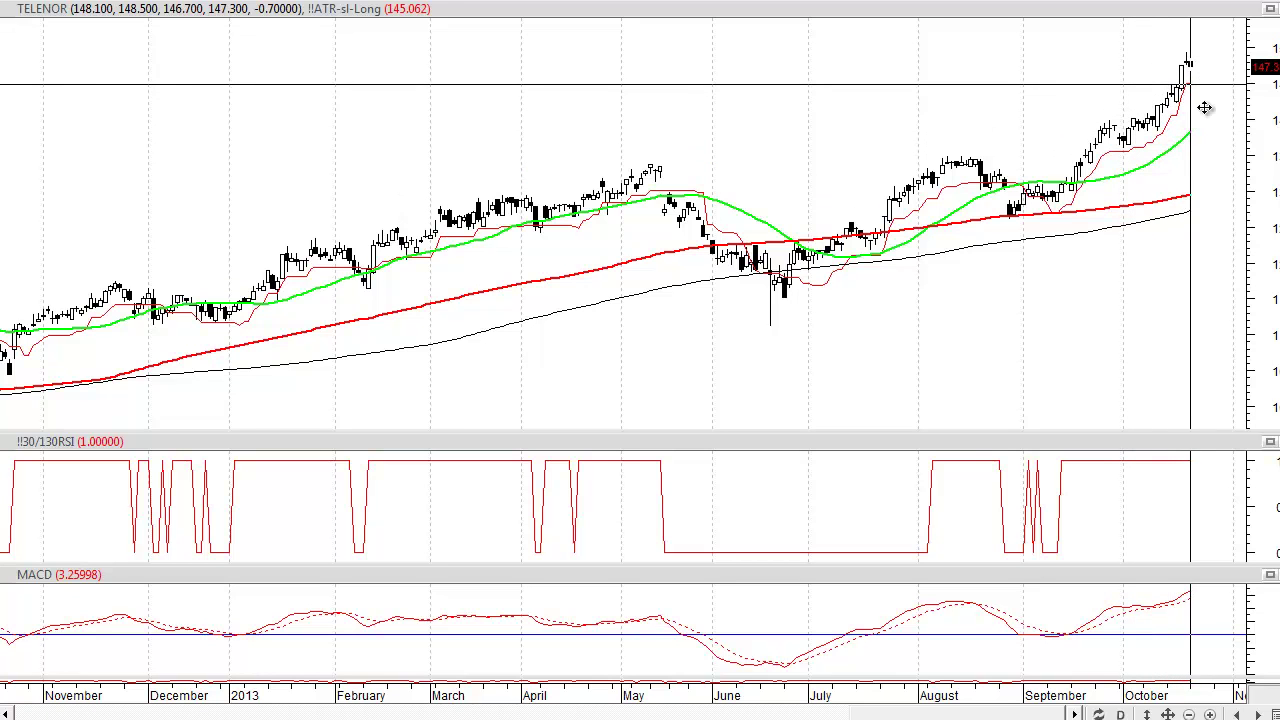
pyautogui.moveTo(1205, 107)
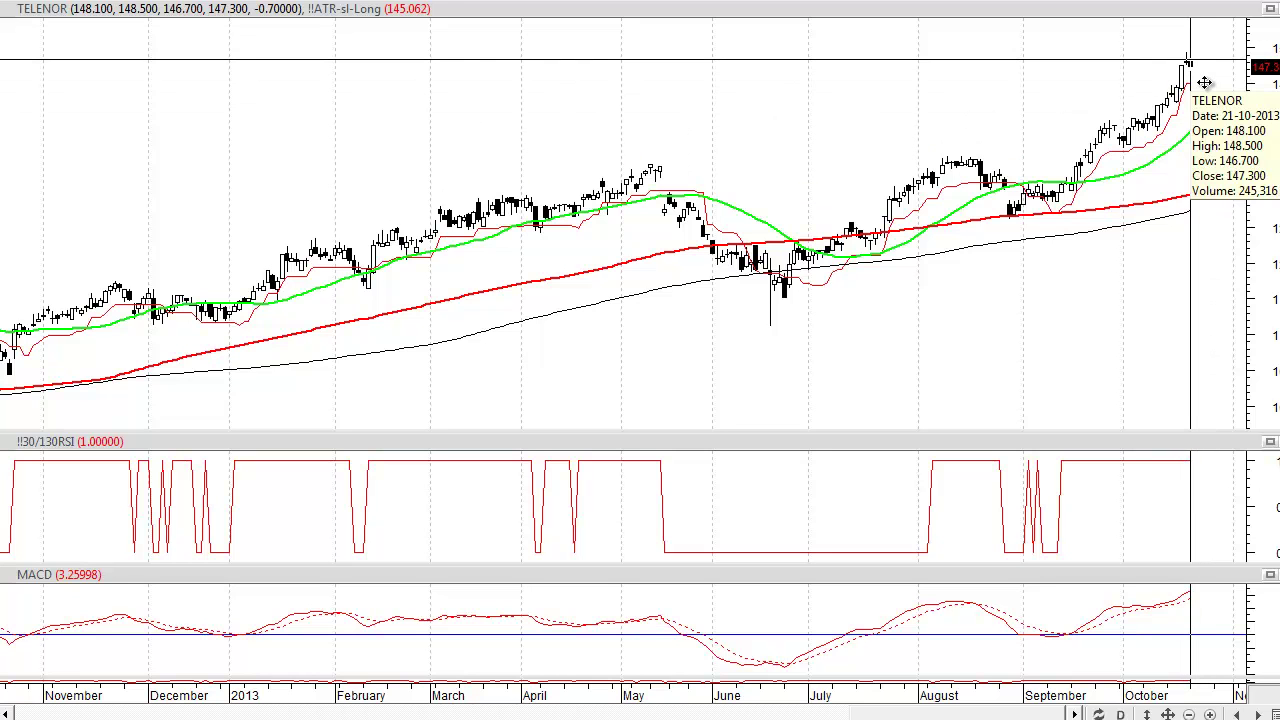
pyautogui.press('pagedown')
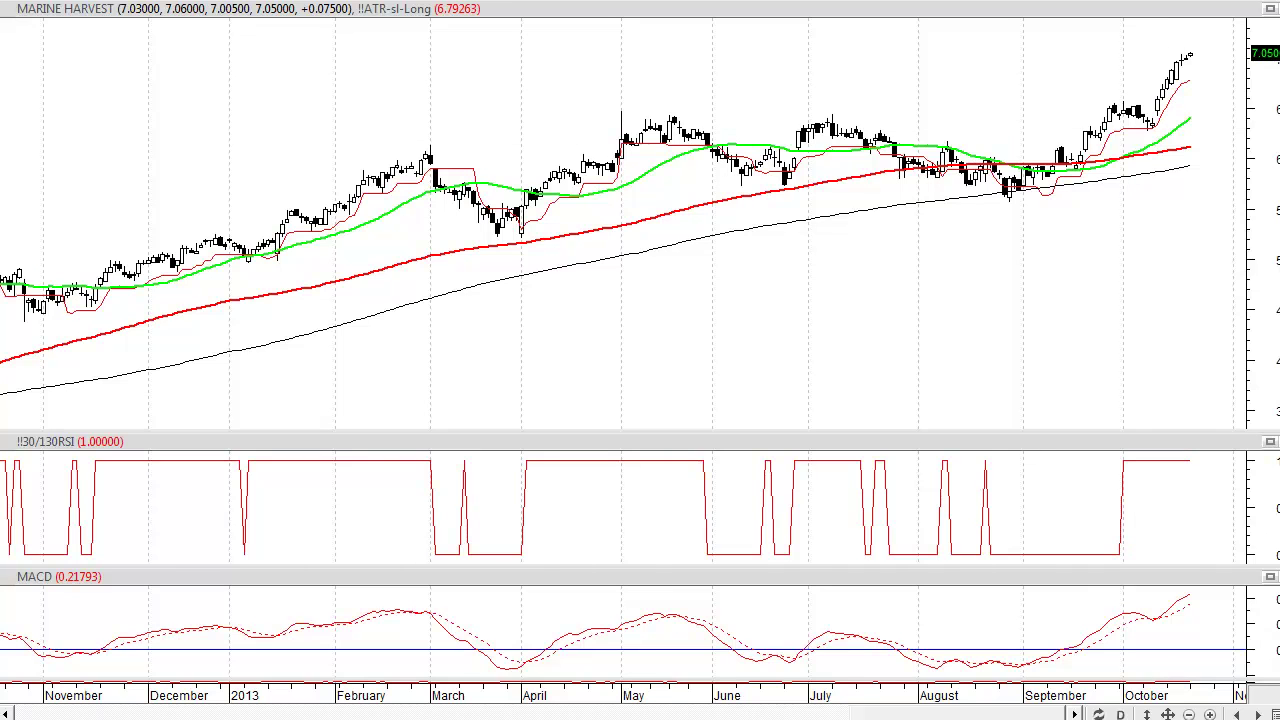
pyautogui.moveTo(485, 719)
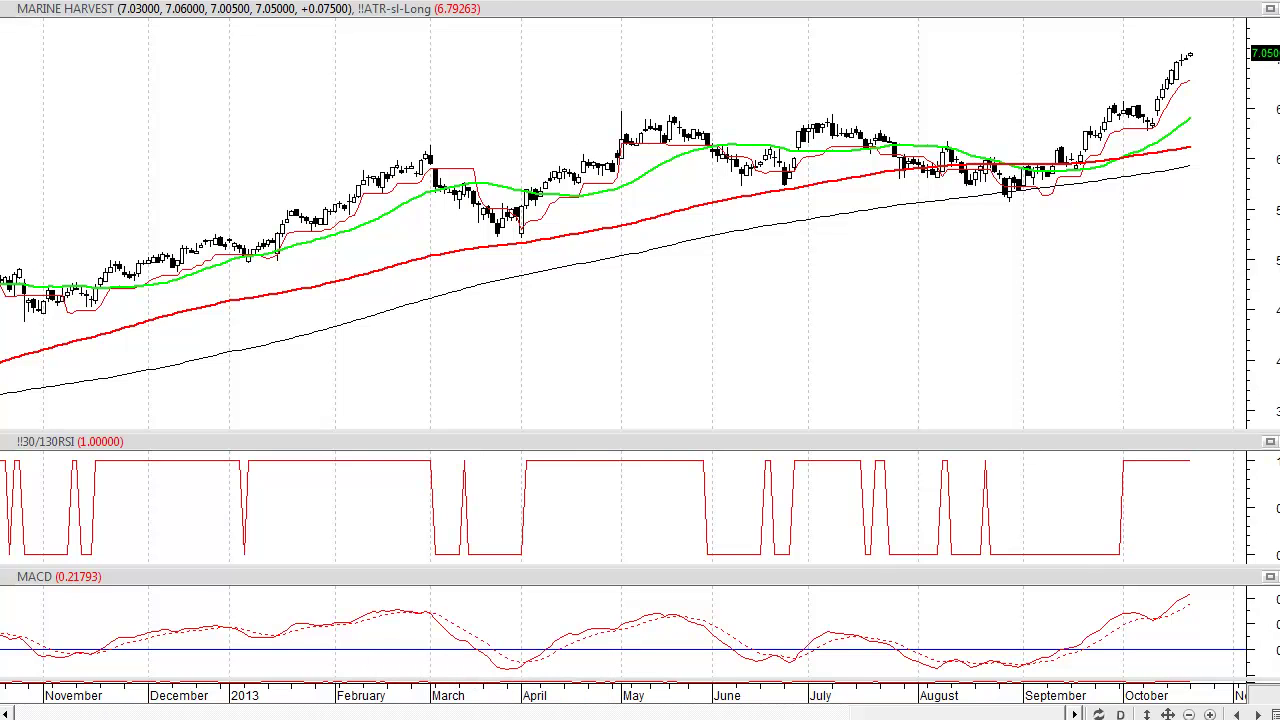